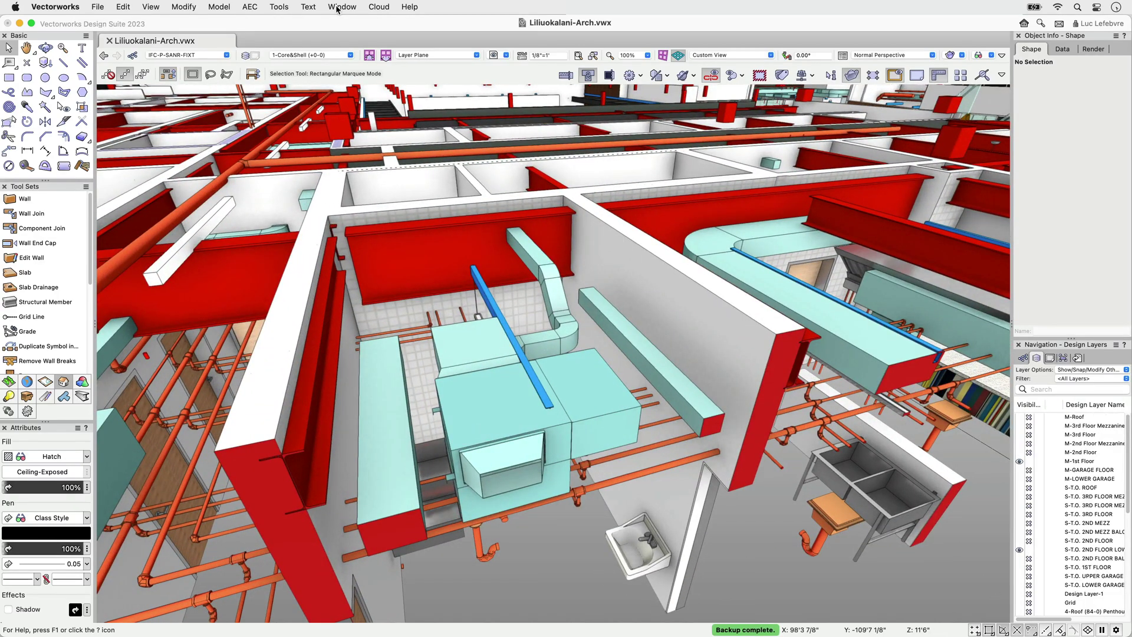
Step: Open the BCF Manager palette and show the "Ceiling height" topic's viewpoint in the model
{"action": "left_click", "coordinate": [337, 9]}
{"action": "mouse_move", "coordinate": [345, 24]}
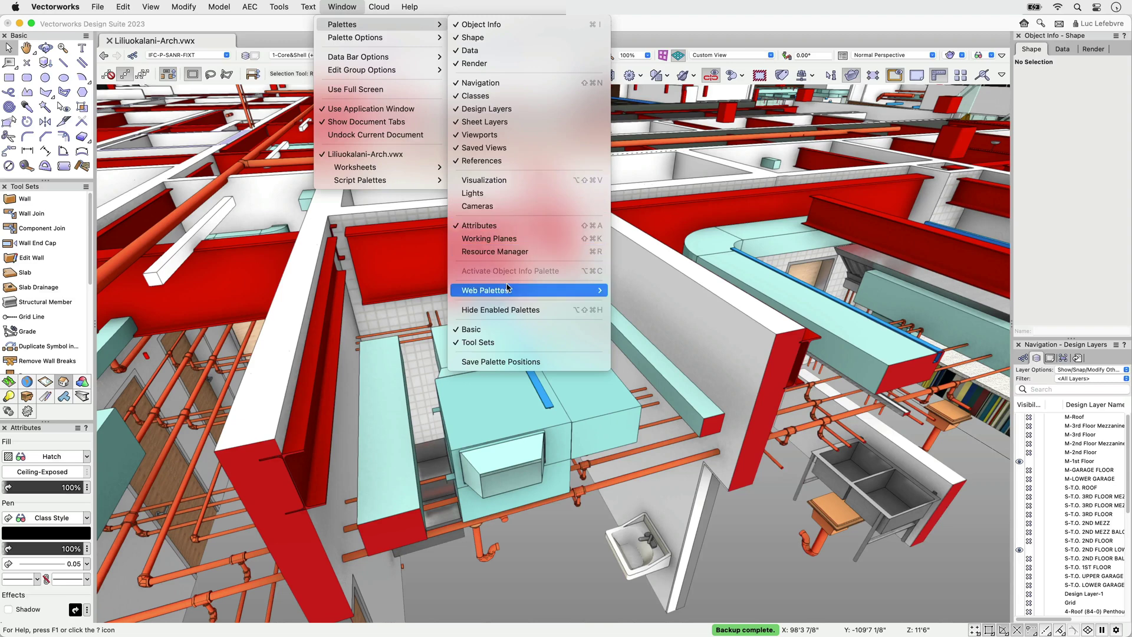
{"action": "mouse_move", "coordinate": [512, 290]}
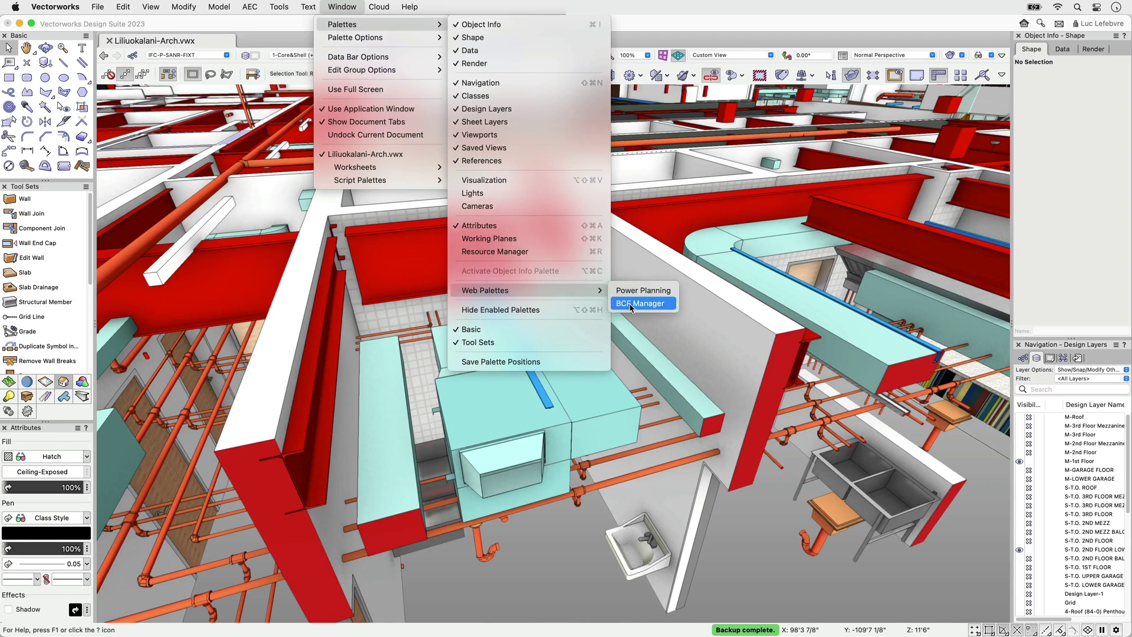
{"action": "left_click", "coordinate": [629, 304]}
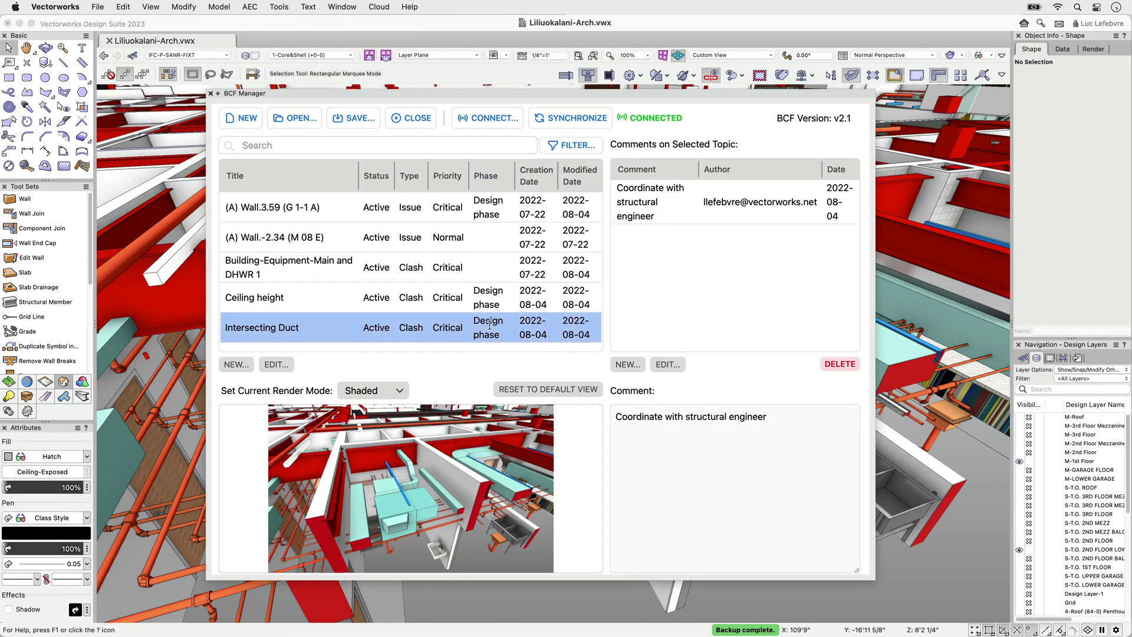
{"action": "left_click", "coordinate": [470, 304], "text": "shift"}
{"action": "left_click", "coordinate": [470, 304]}
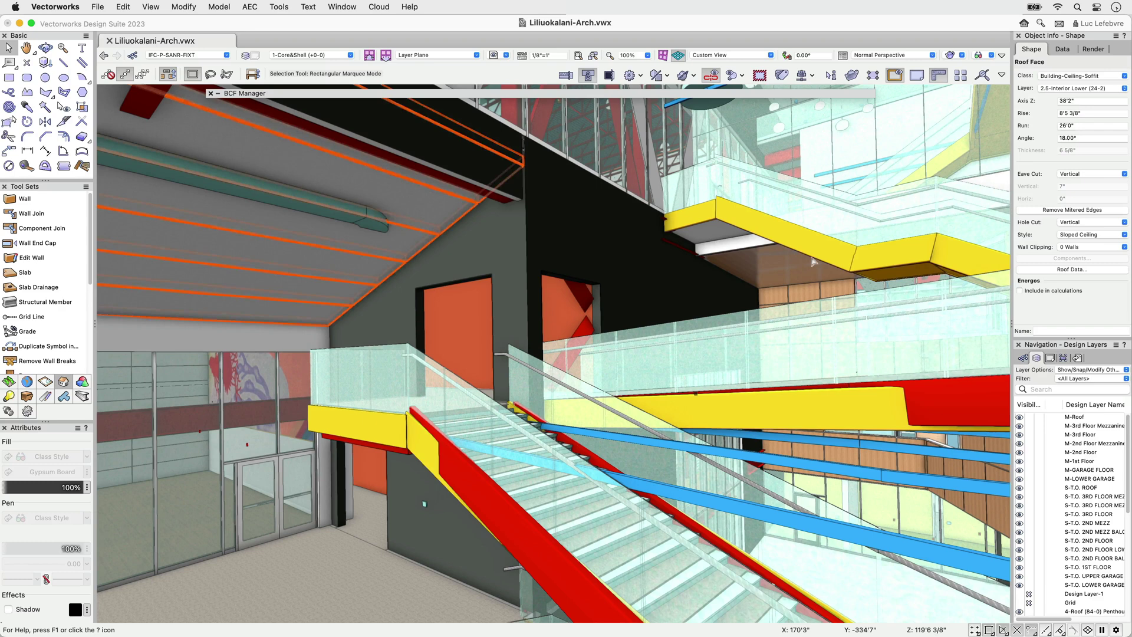
Step: Lower the sloped ceiling roof face by 24 inches, to an Axis Z of 36'2"
{"action": "left_click", "coordinate": [1077, 101]}
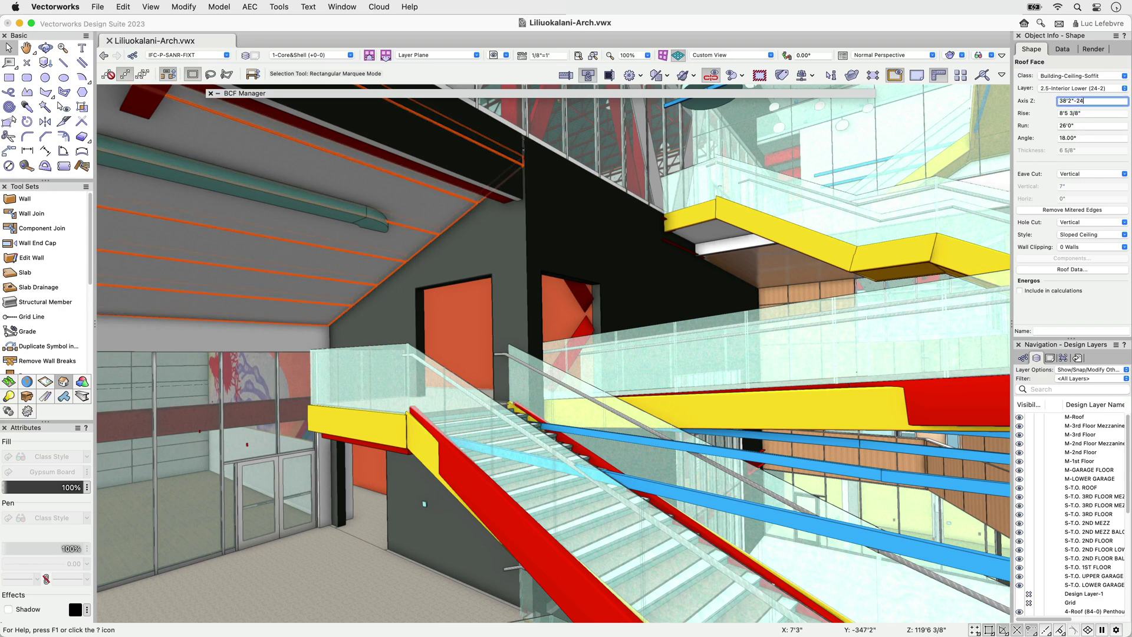
{"action": "type", "text": "-24"}
{"action": "key", "text": "Return"}
Step: Add the comment "Ceiling moved" with an attached snapshot to the "Ceiling height" topic
{"action": "mouse_move", "coordinate": [690, 97]}
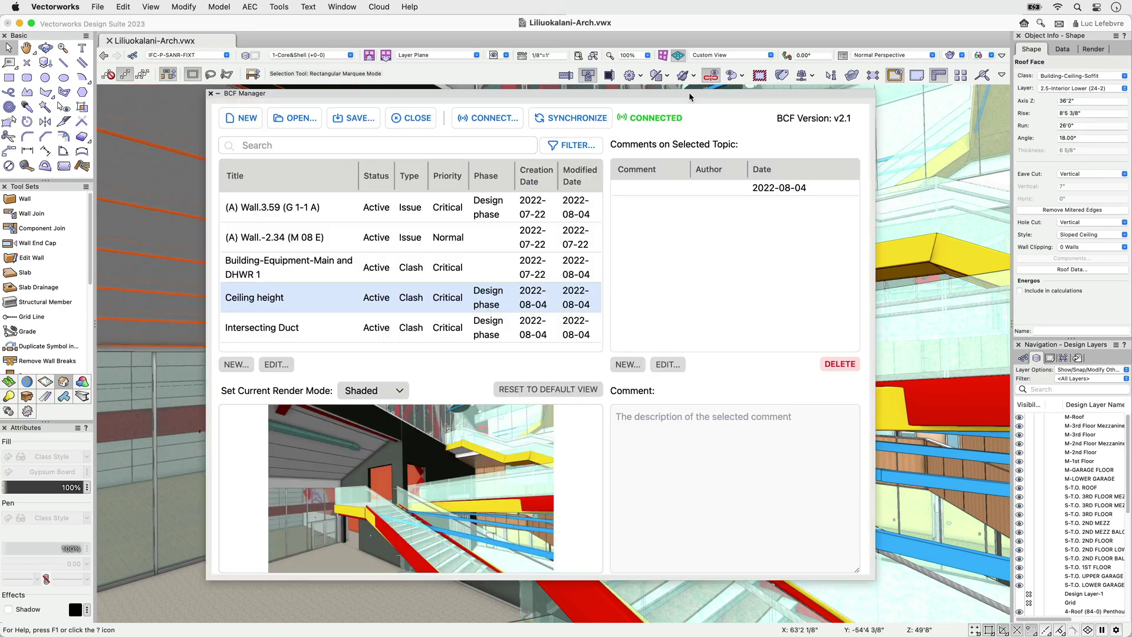
{"action": "left_click", "coordinate": [628, 365]}
{"action": "type", "text": "Ceiling moved"}
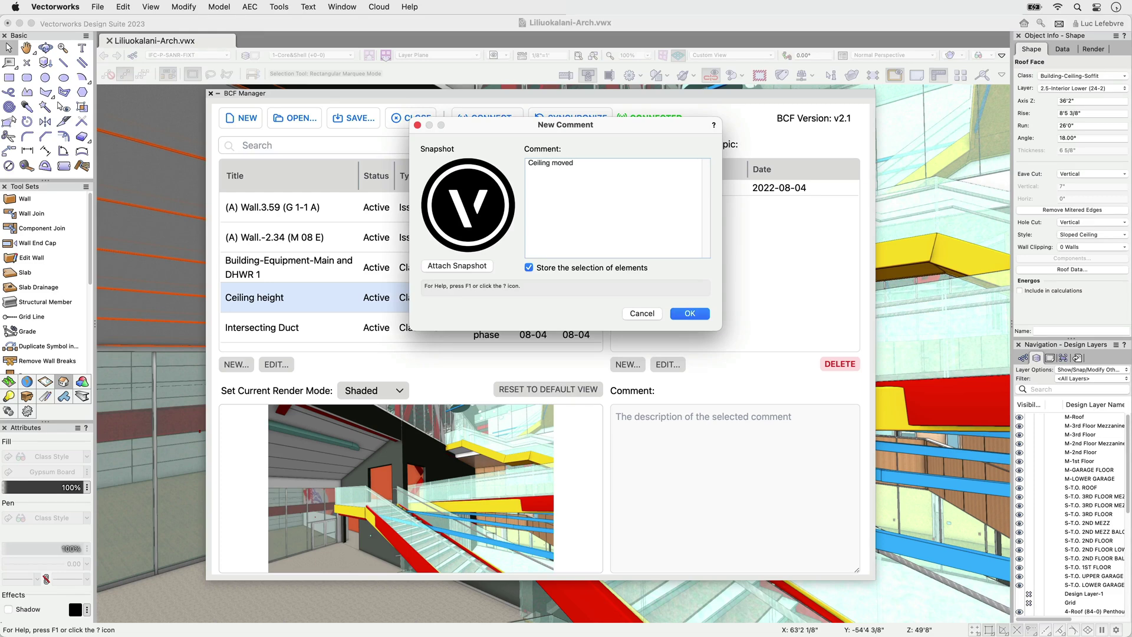
{"action": "left_click", "coordinate": [461, 267]}
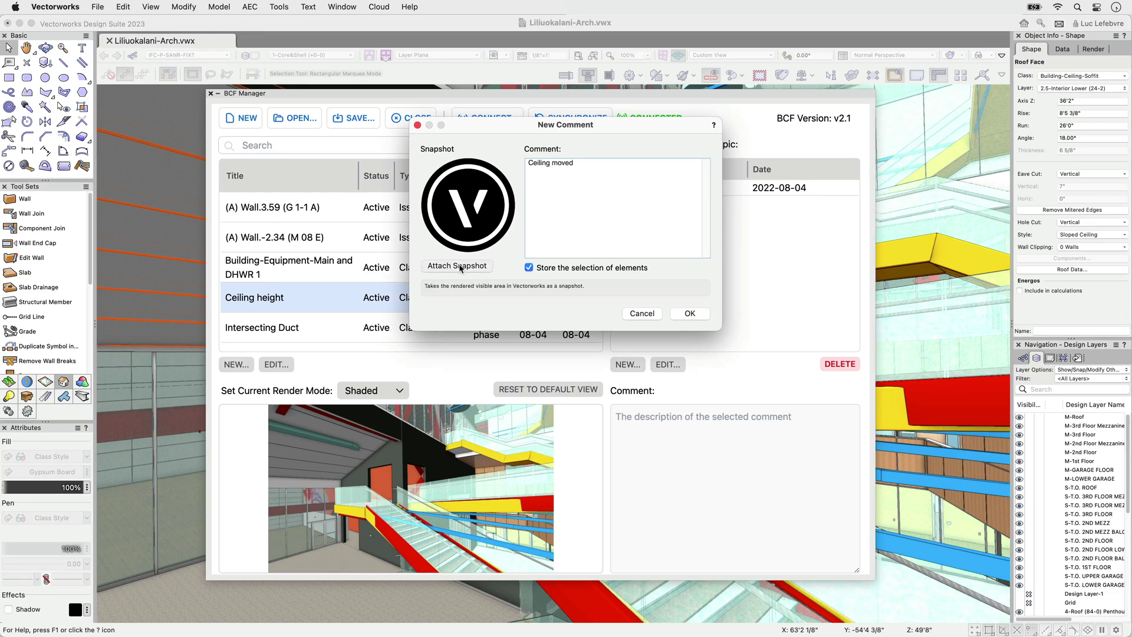
{"action": "left_click", "coordinate": [690, 314]}
{"action": "left_click", "coordinate": [675, 206]}
{"action": "left_click", "coordinate": [674, 206]}
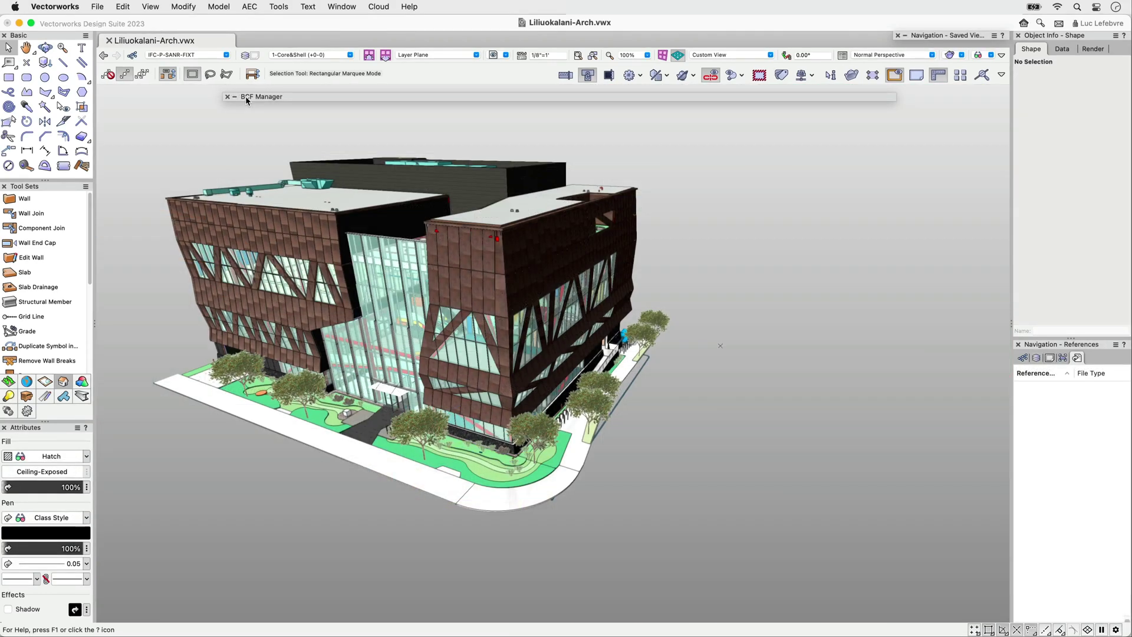
Step: Expand the BCF Manager, look through its topic list to the end, and move and enlarge the palette
{"action": "left_click", "coordinate": [247, 99]}
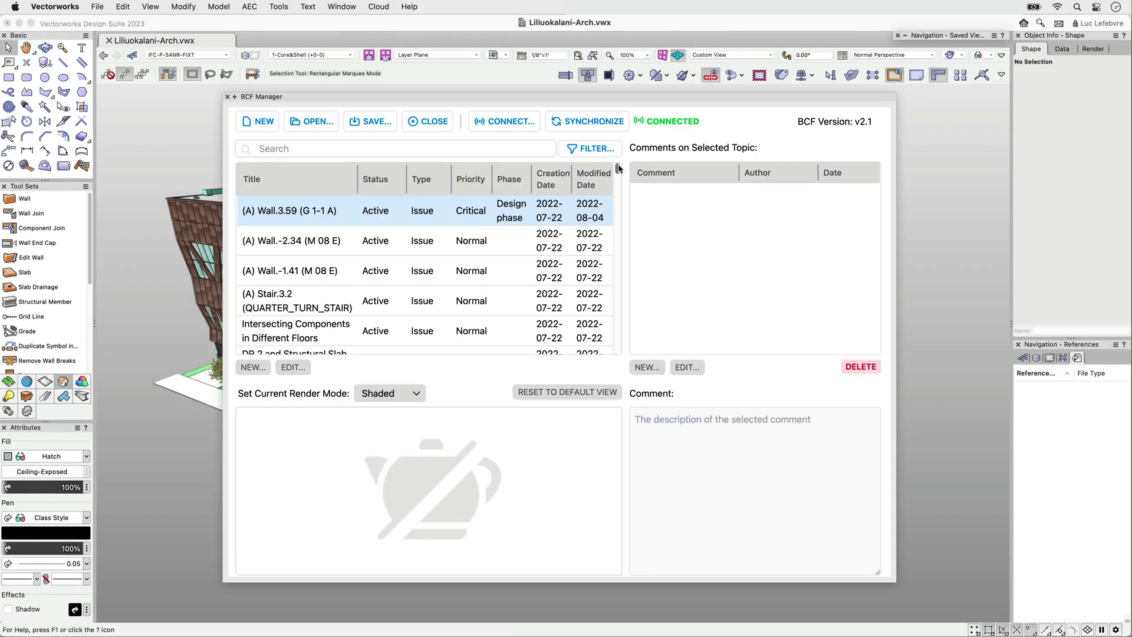
{"action": "left_click_drag", "start_coordinate": [618, 168], "coordinate": [618, 352]}
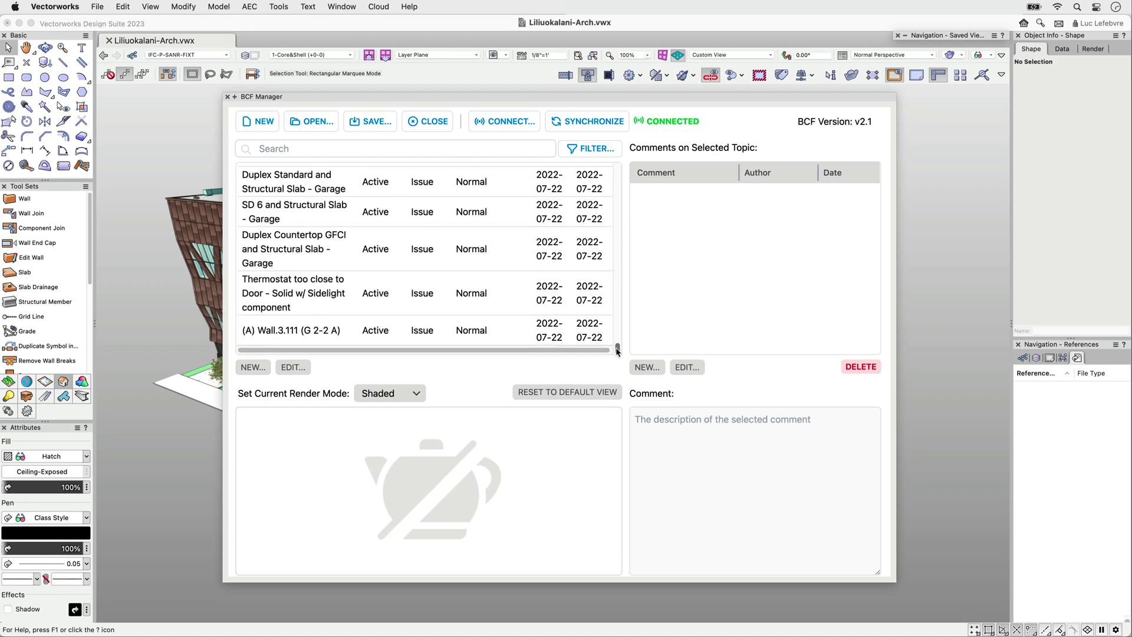
{"action": "left_click_drag", "start_coordinate": [330, 97], "coordinate": [108, 11]}
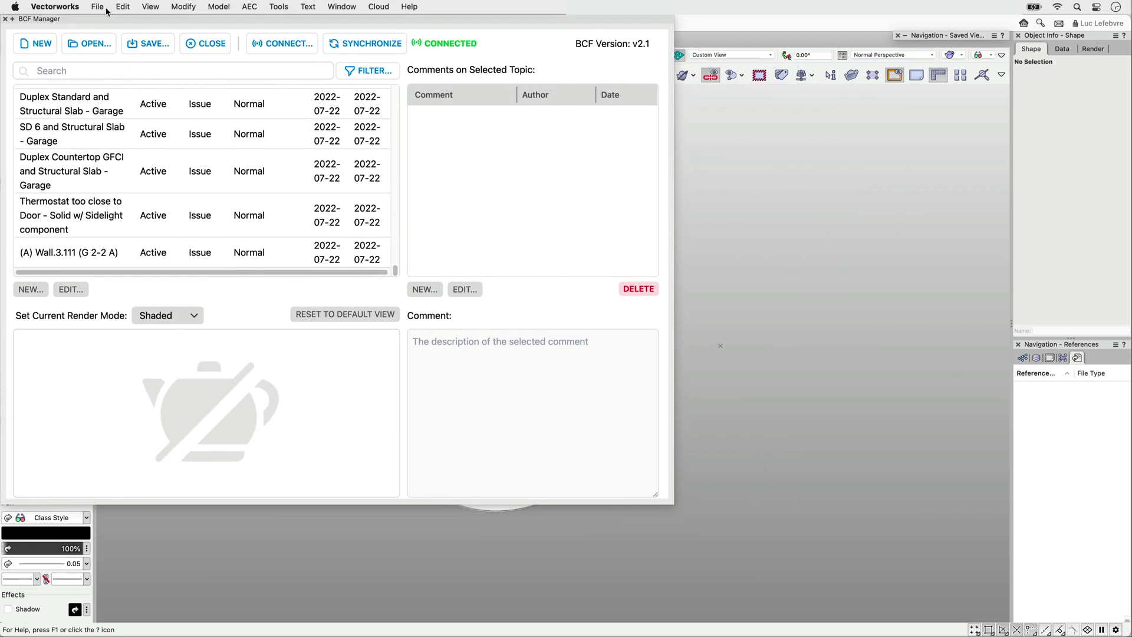
{"action": "left_click_drag", "start_coordinate": [673, 502], "coordinate": [1011, 623]}
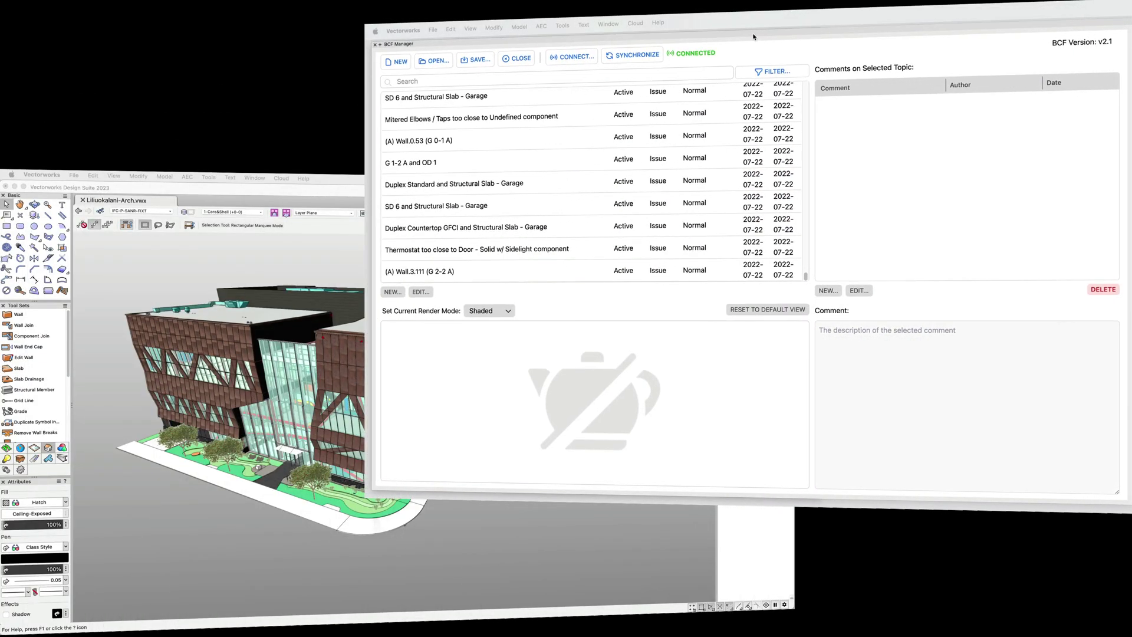
Step: Search the topics for "Inters" and show the "Intersecting pipe" topic's viewpoint in the model
{"action": "left_click", "coordinate": [471, 81]}
{"action": "type", "text": "Inters"}
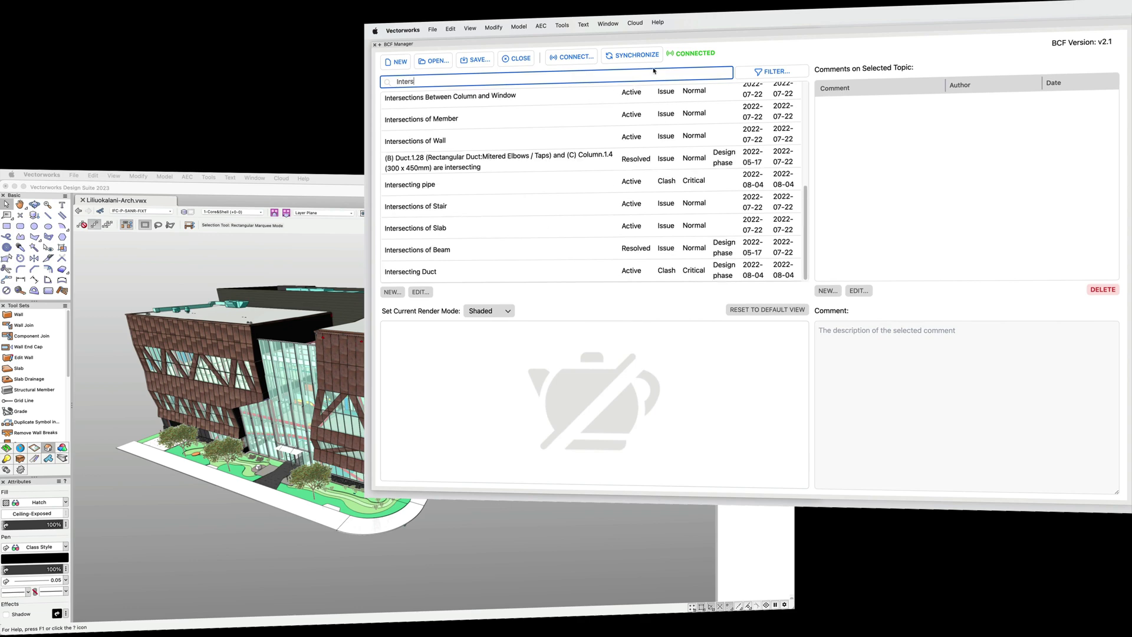
{"action": "left_click", "coordinate": [773, 72]}
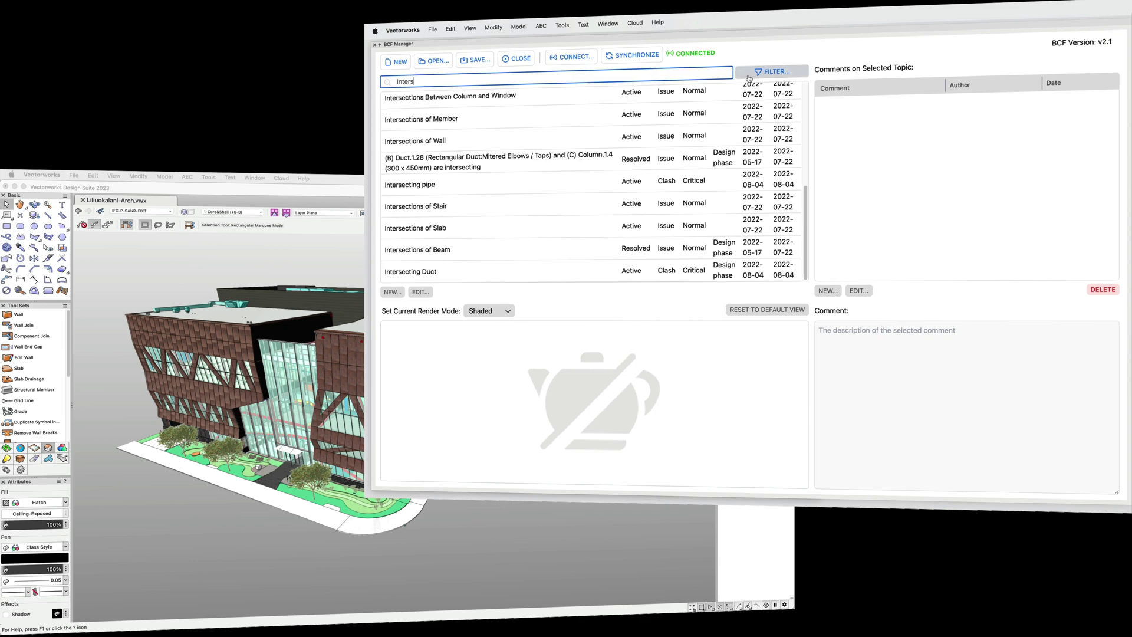
{"action": "left_click", "coordinate": [860, 287]}
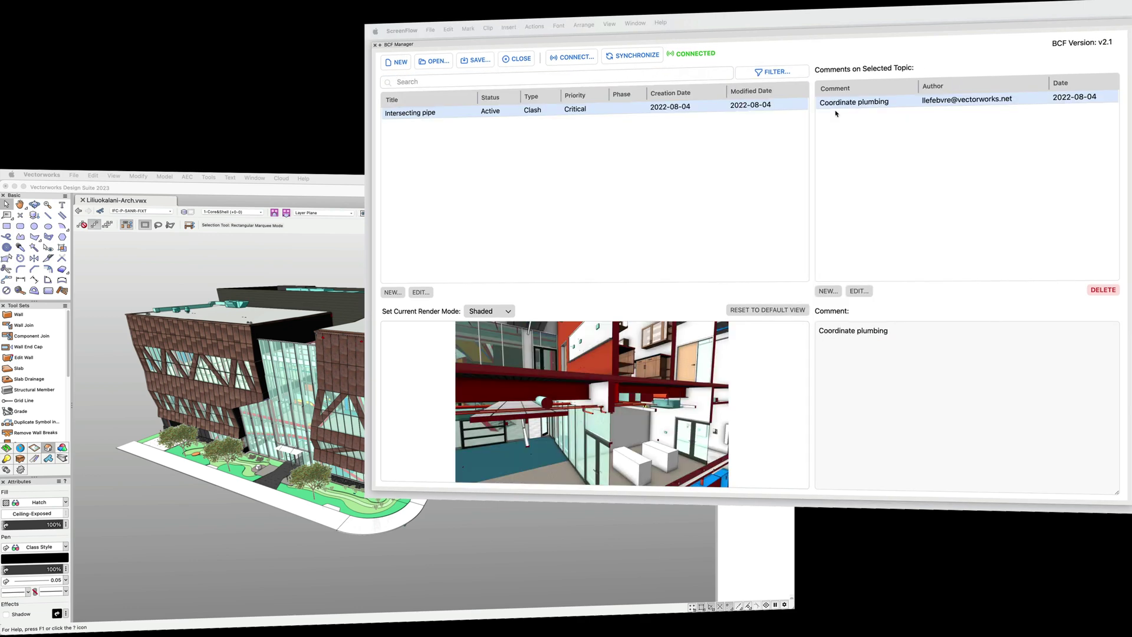
{"action": "left_click", "coordinate": [629, 354]}
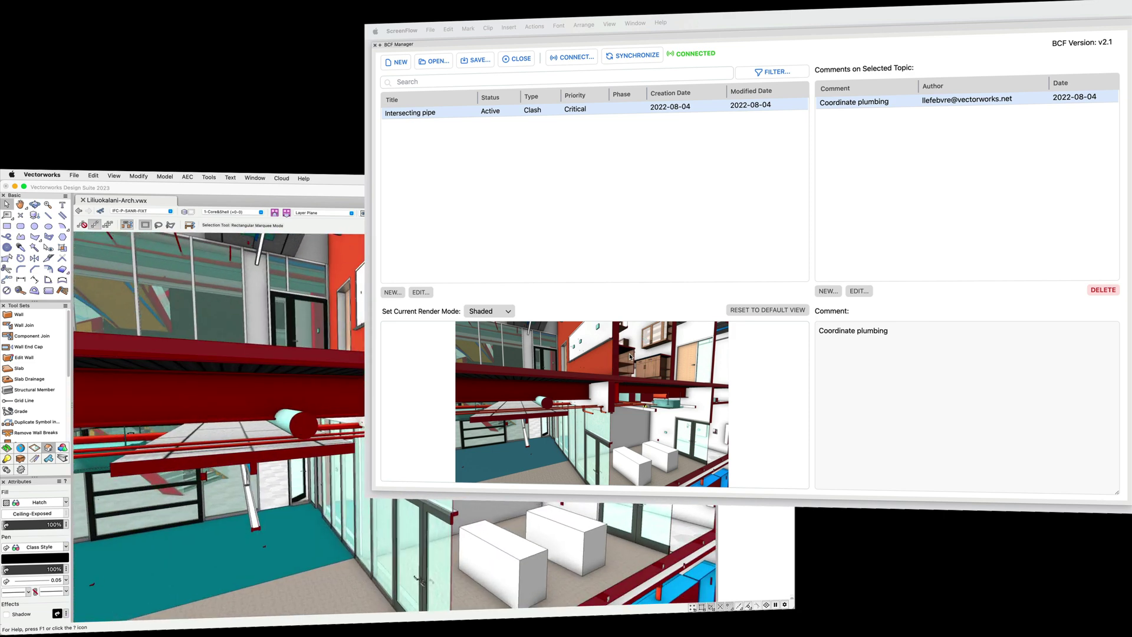
{"action": "left_click", "coordinate": [848, 117]}
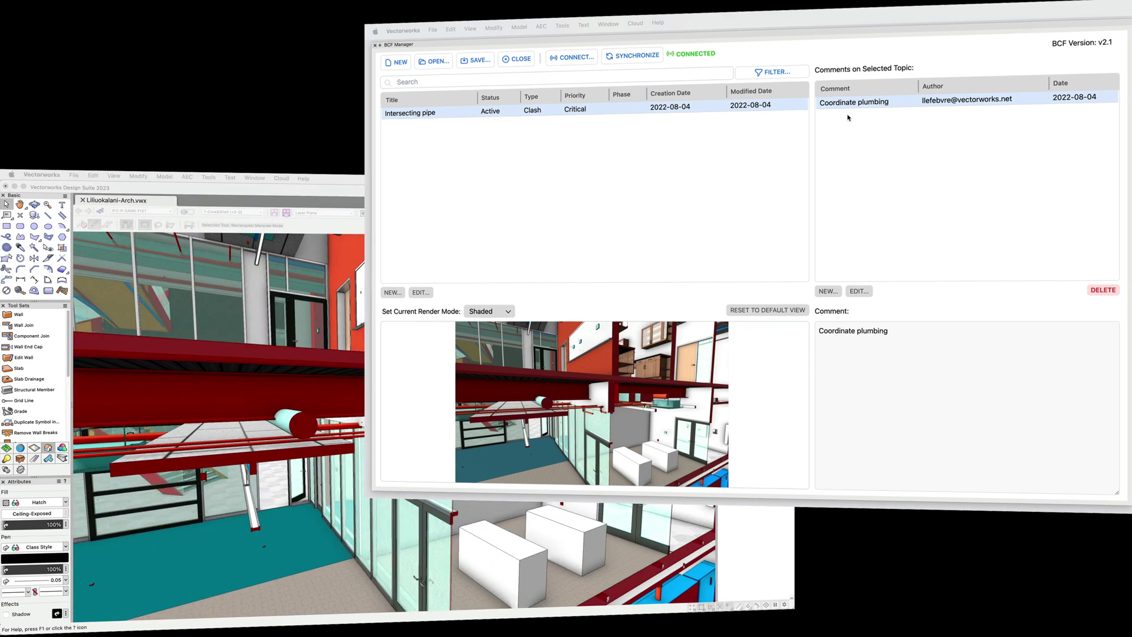
{"action": "left_click", "coordinate": [480, 61]}
{"action": "key", "text": "space"}
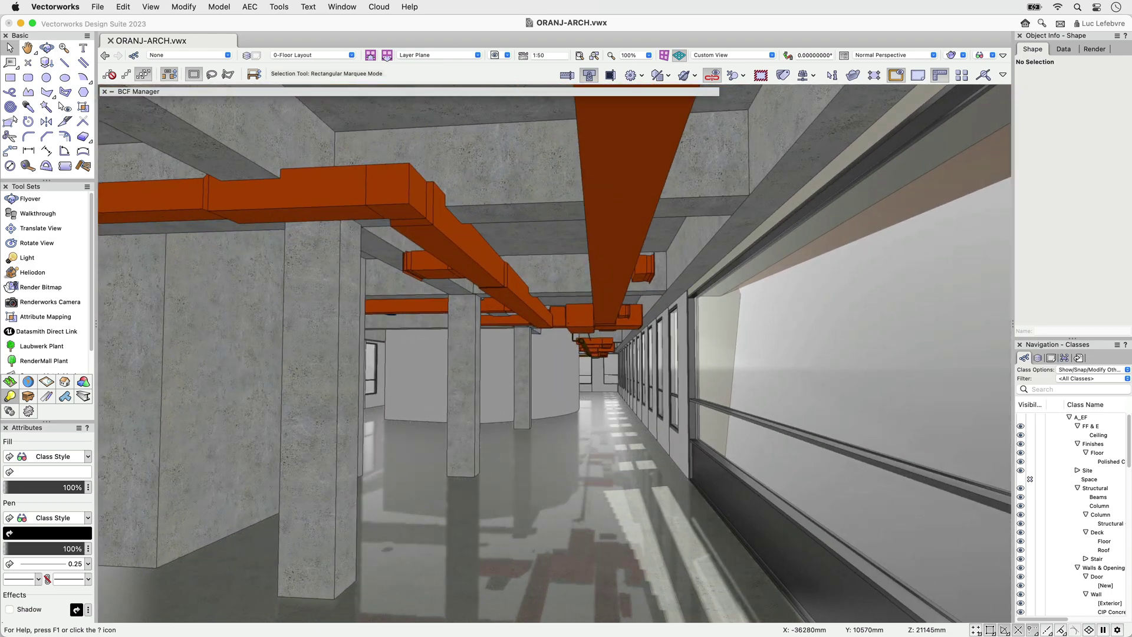
Step: Create an Assigned, Normal-priority Design Clash topic "MEP clash with Structure", labelled Mechanical, due 7 August 2022, described "Duct work to run under concrete beam"
{"action": "left_click", "coordinate": [528, 91]}
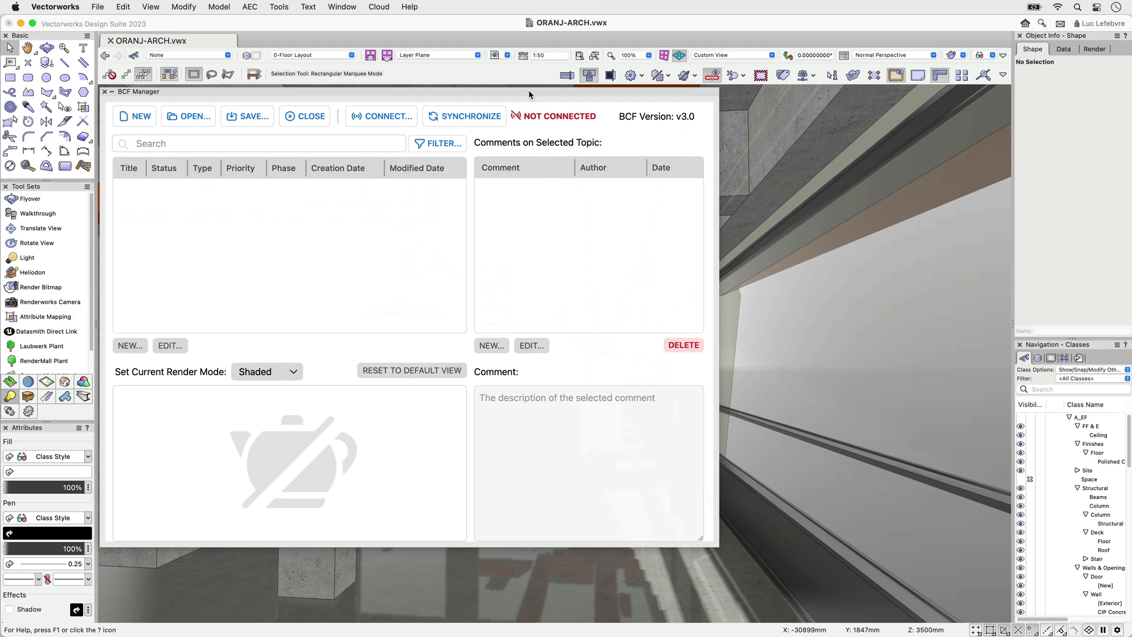
{"action": "left_click", "coordinate": [139, 118]}
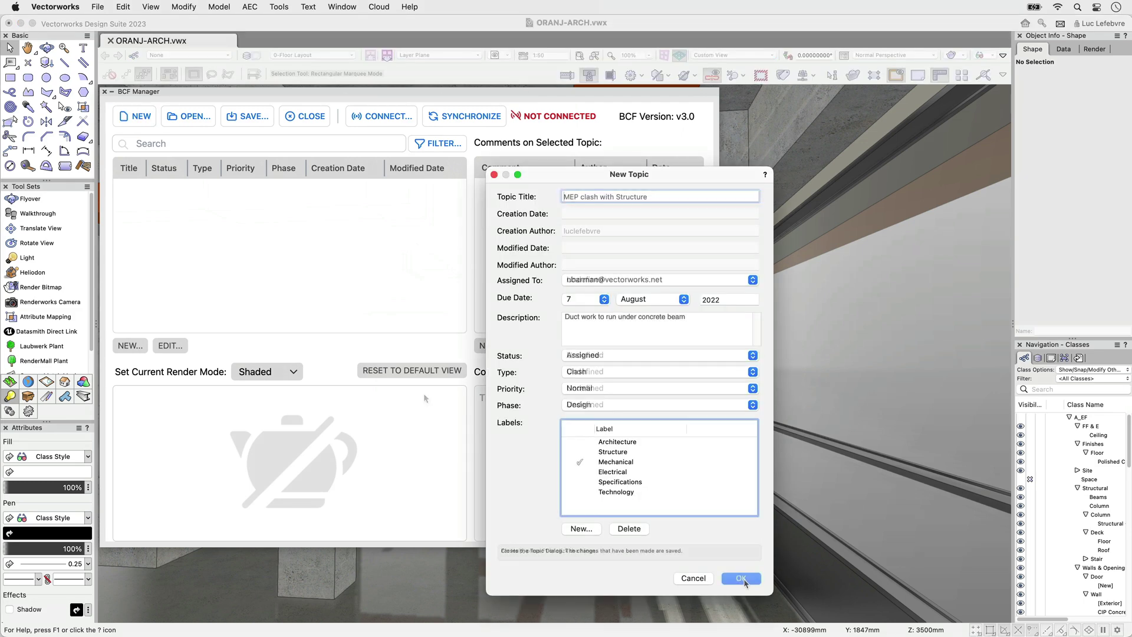
{"action": "left_click", "coordinate": [741, 578]}
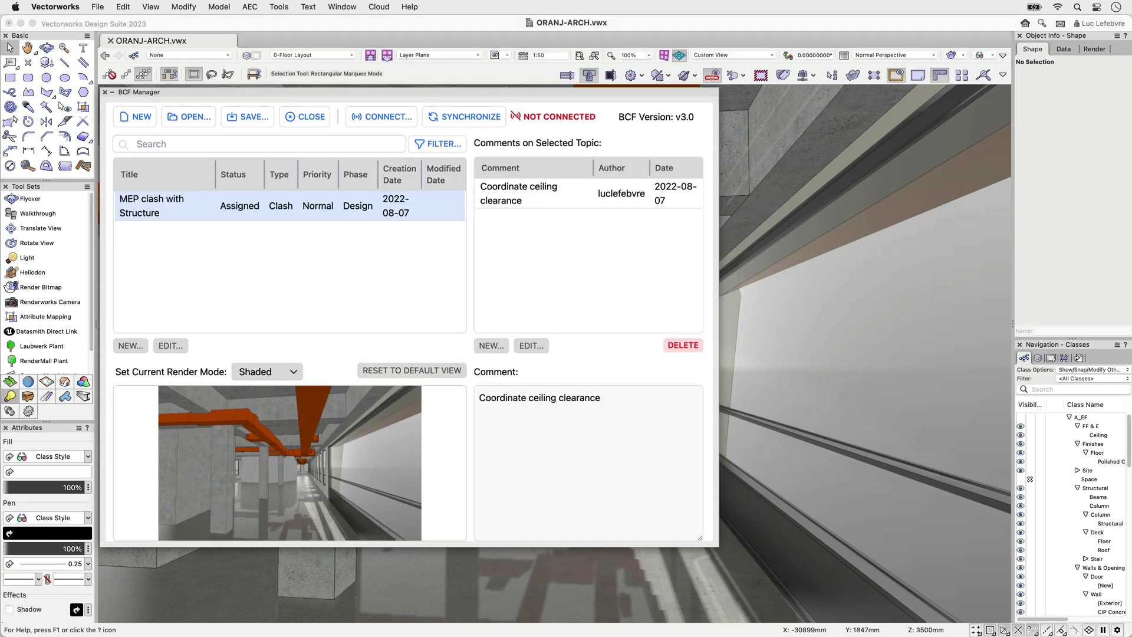
Step: Load Model Coordination 8-7-22.bcf and show the viewpoint of the "A Bulkhead at folding partition" topic
{"action": "left_click", "coordinate": [177, 116]}
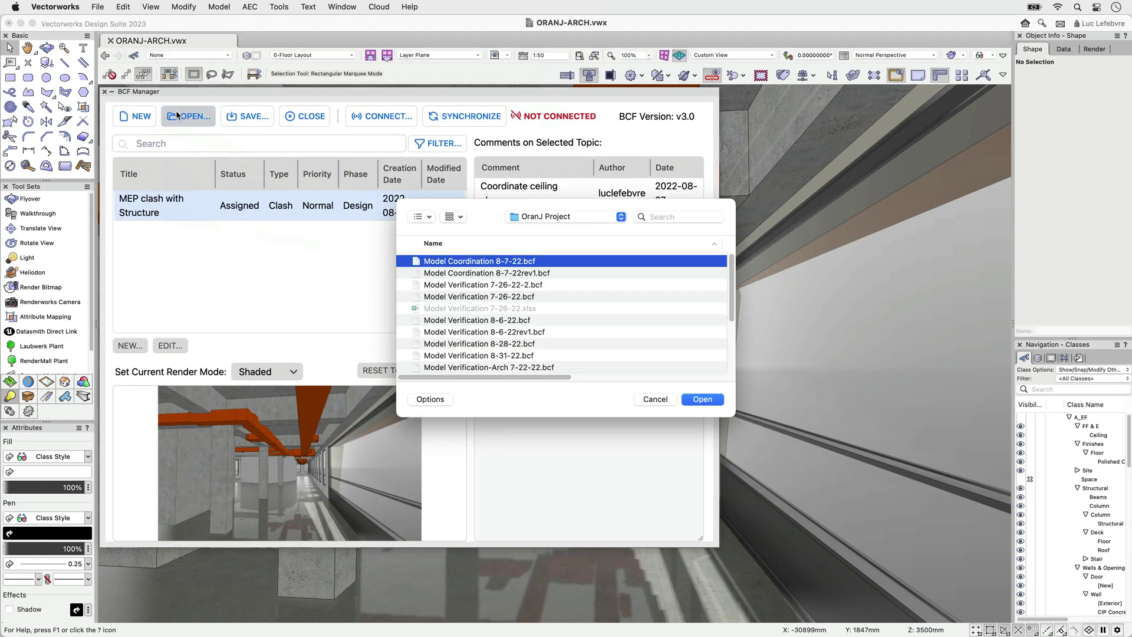
{"action": "key", "text": "Return"}
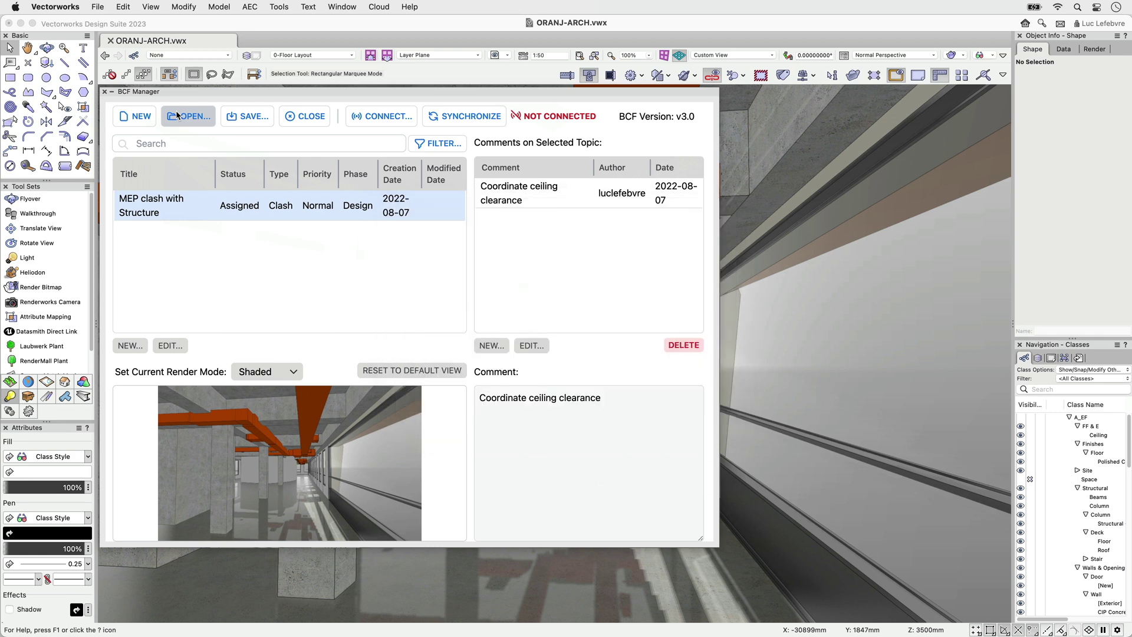
{"action": "left_click", "coordinate": [283, 265]}
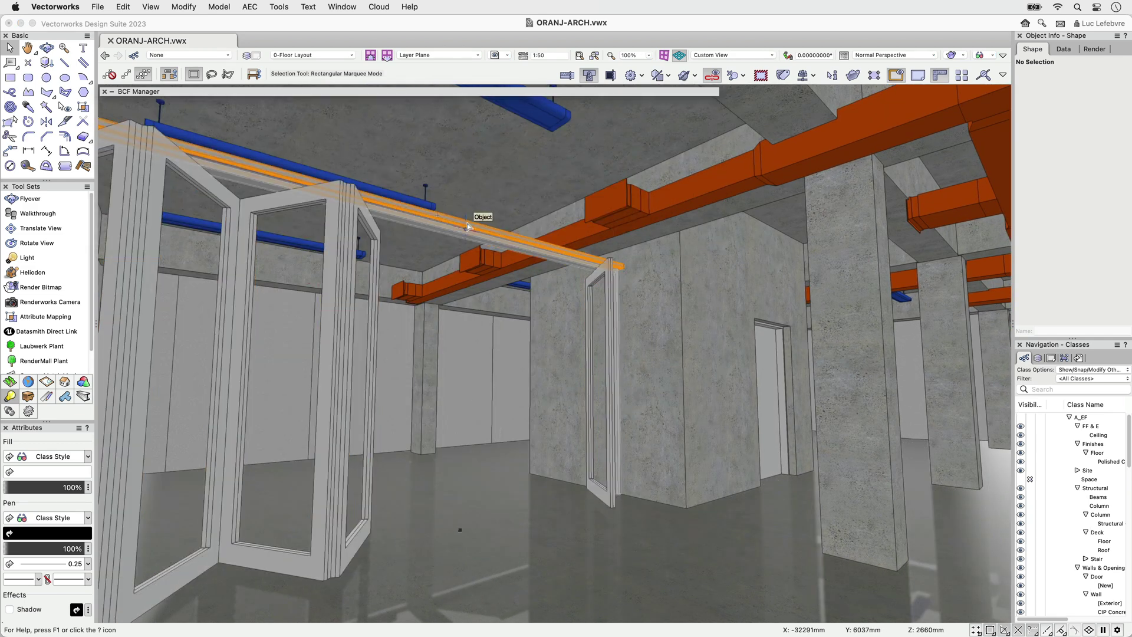
Step: Raise the top edge of the wall above the folding partition to a wall height of 3500 mm
{"action": "double_click", "coordinate": [432, 215]}
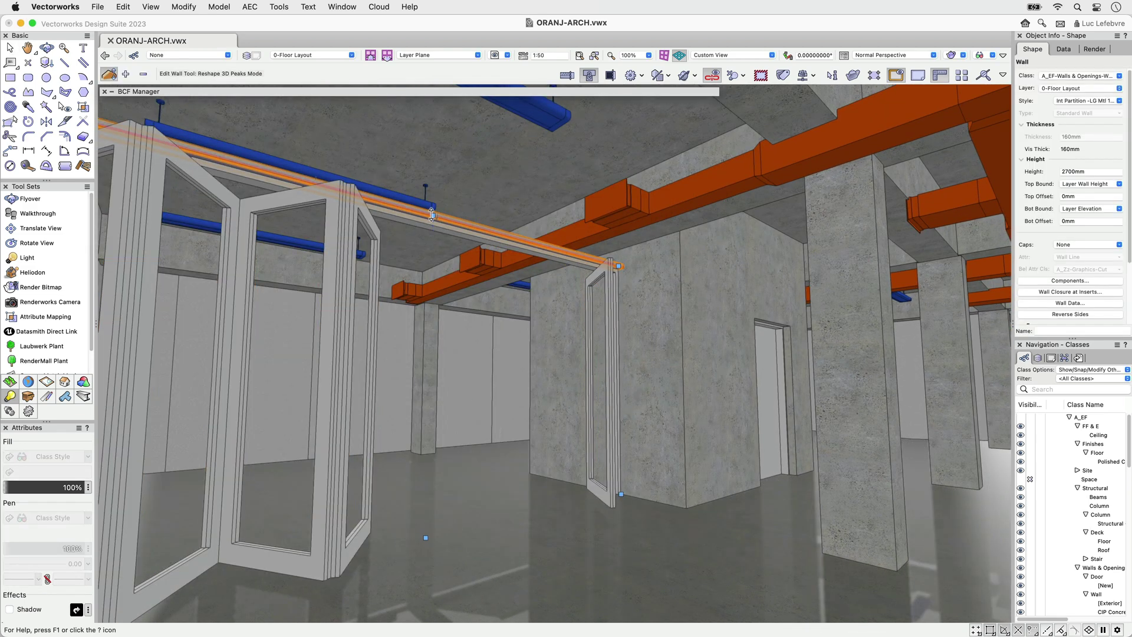
{"action": "left_click_drag", "start_coordinate": [432, 214], "coordinate": [459, 134]}
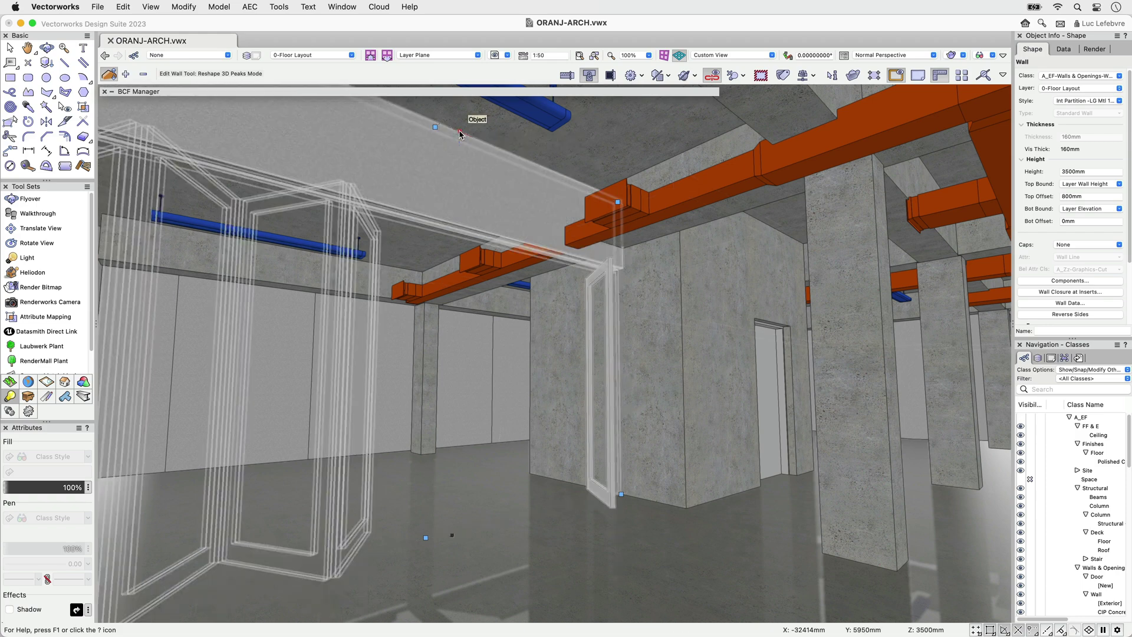
Step: Save the BCF topics in version v3.0 as "Model Coordination 8-7-22rev1" in the OranJ Project folder
{"action": "mouse_move", "coordinate": [378, 92]}
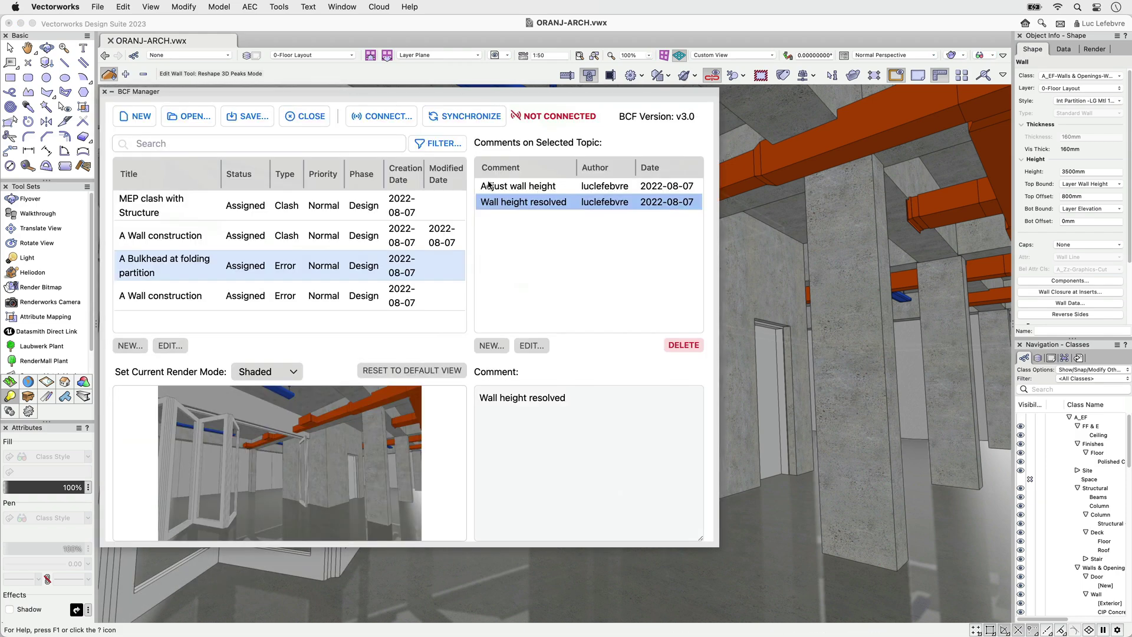
{"action": "left_click", "coordinate": [244, 117]}
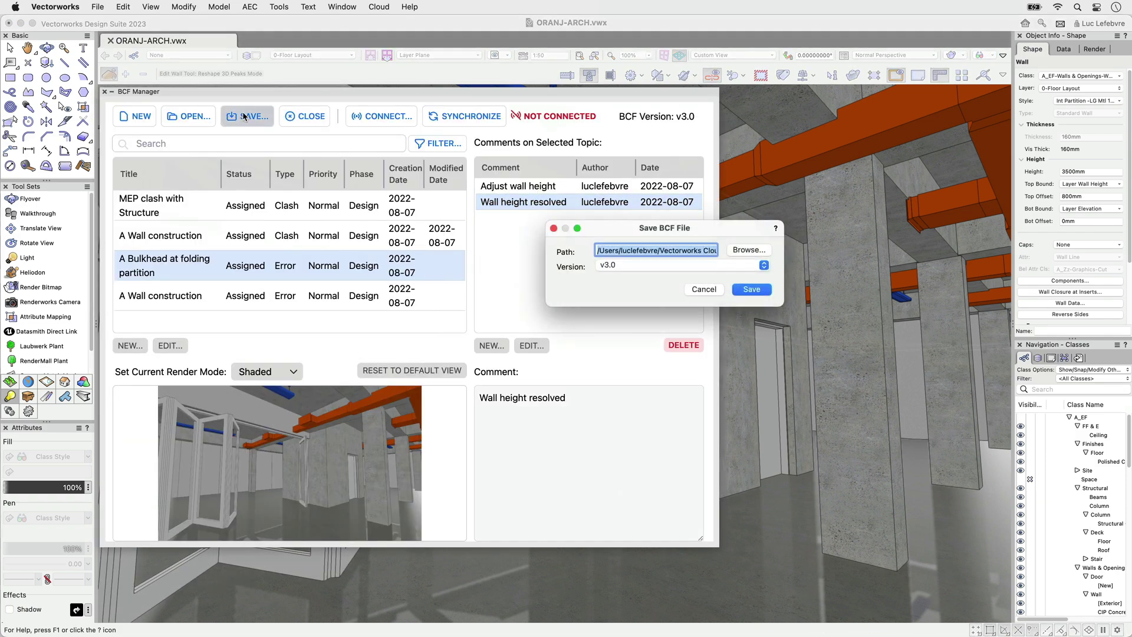
{"action": "left_click", "coordinate": [749, 250]}
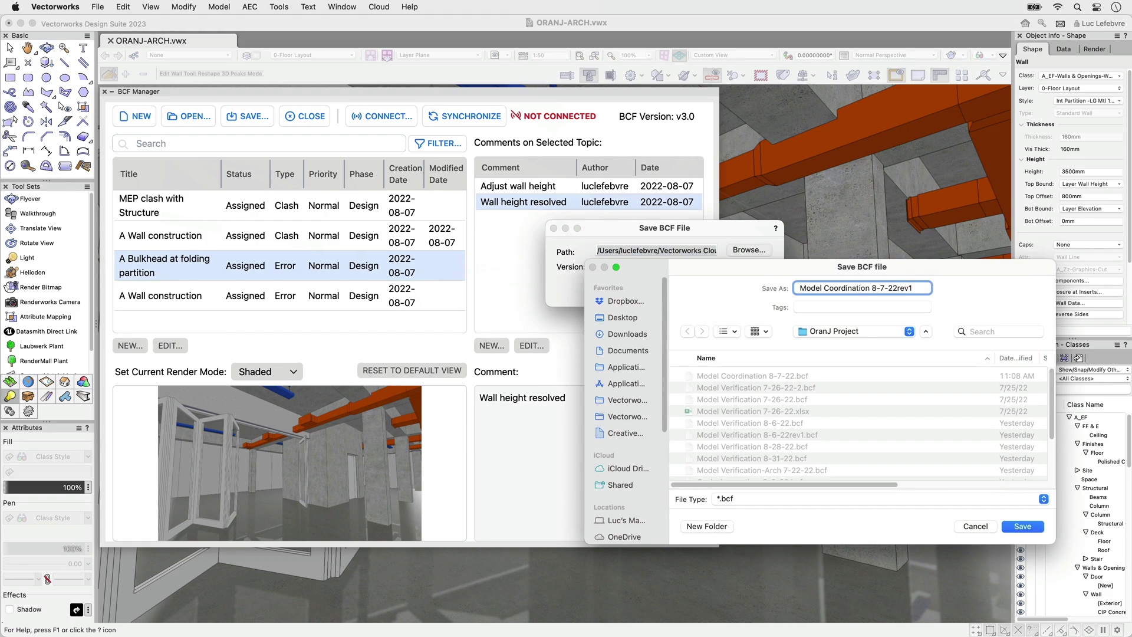